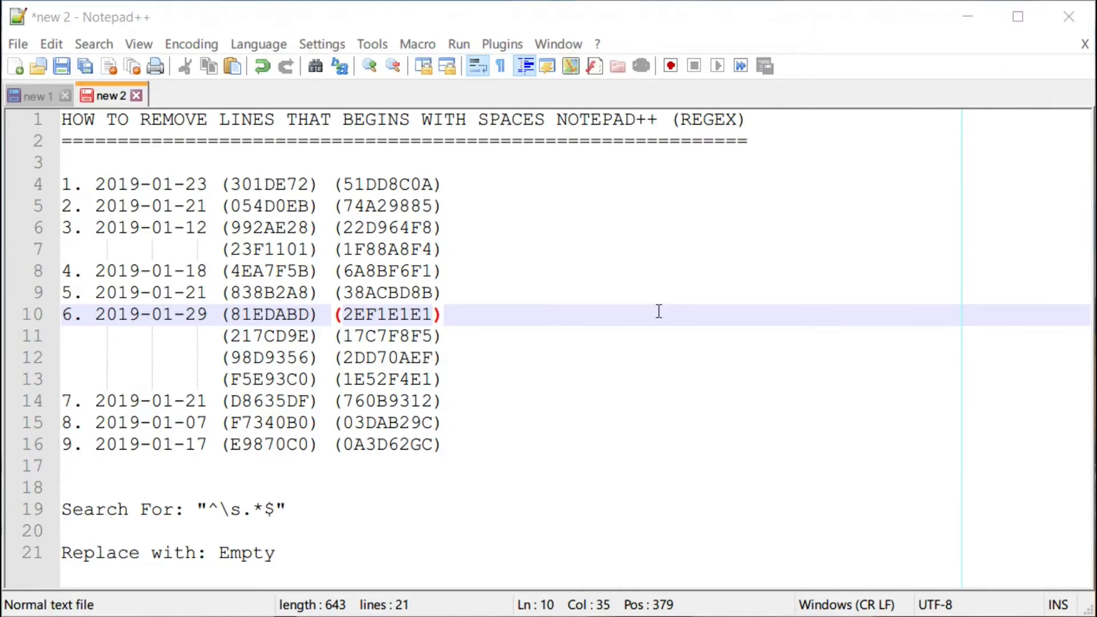
Select lines 13–16, then line 7, to inspect the numbered entries.
{"action": "mouse_move", "coordinate": [461, 445]}
{"action": "left_mouse_down"}
{"action": "mouse_move", "coordinate": [254, 347]}
{"action": "mouse_move", "coordinate": [47, 184]}
{"action": "left_mouse_up"}
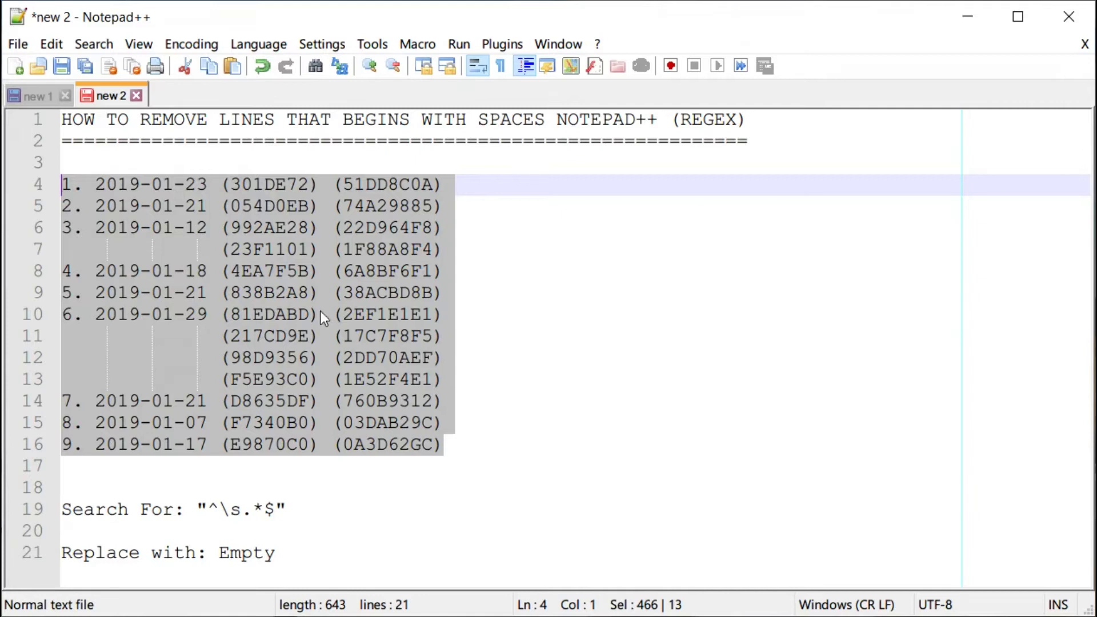
{"action": "left_click", "coordinate": [207, 240]}
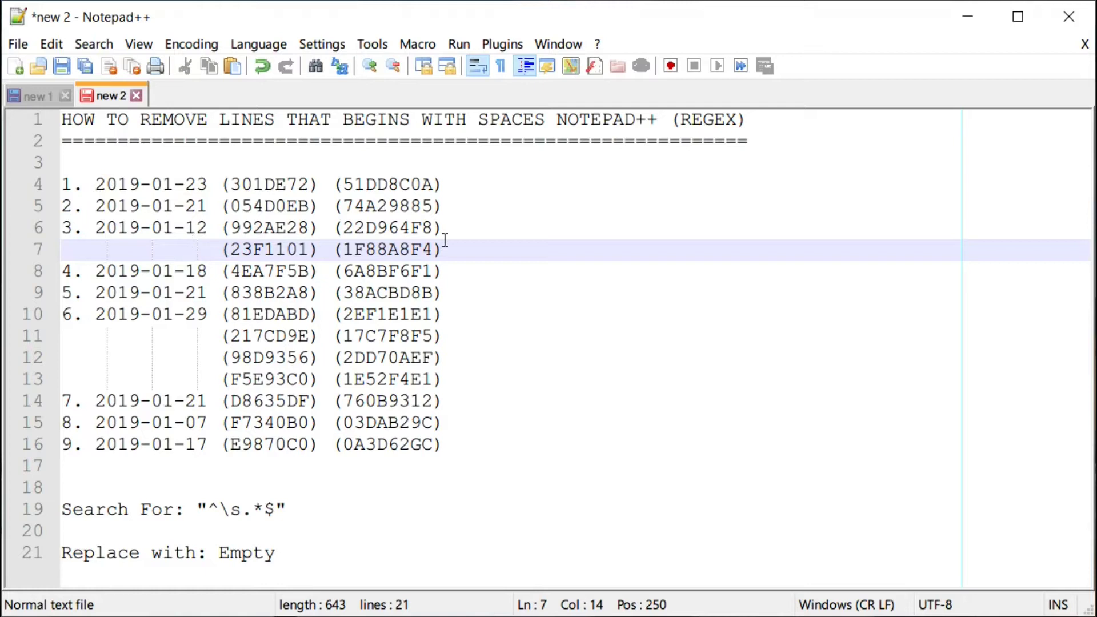
{"action": "left_click_drag", "start_coordinate": [442, 249], "coordinate": [50, 257]}
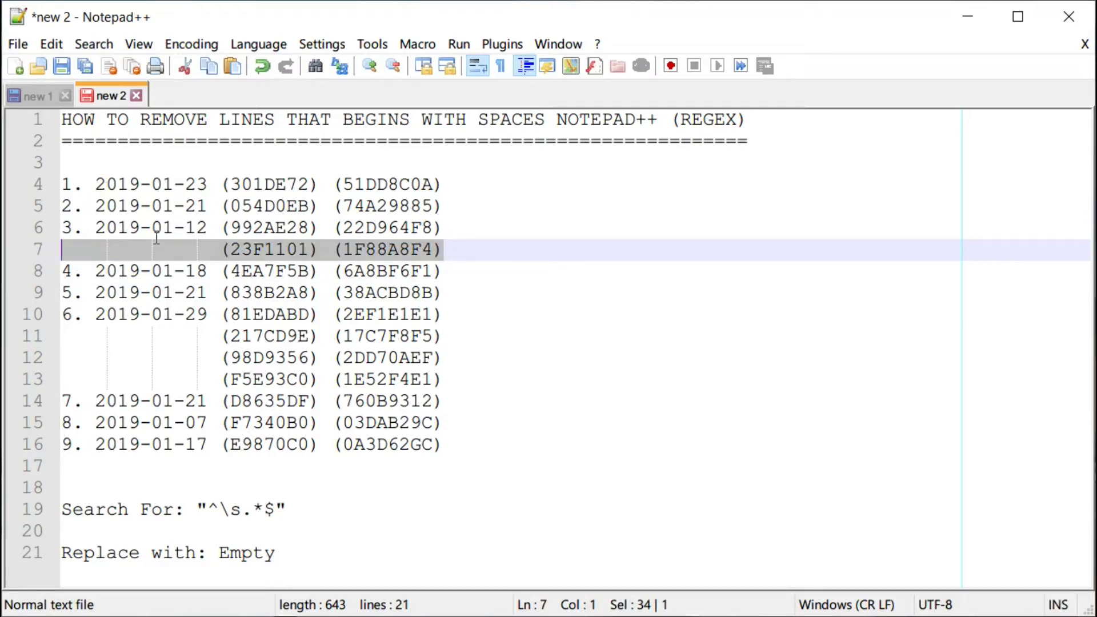
Show all characters, undo the separator edit to restore five equals signs, then hide the markers.
{"action": "left_click", "coordinate": [504, 66]}
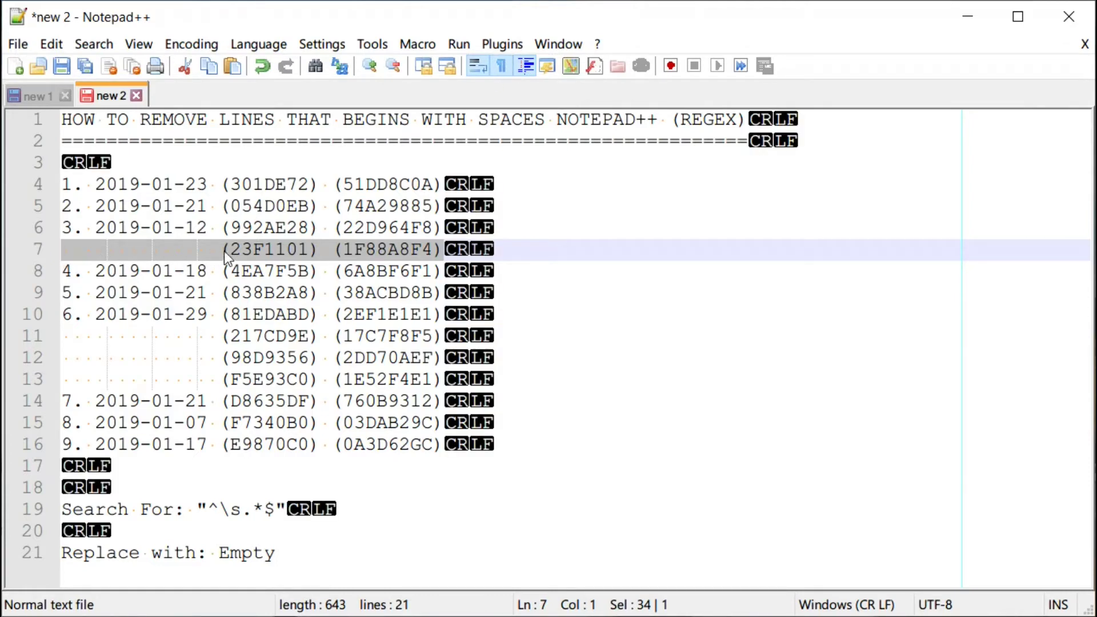
{"action": "left_click", "coordinate": [158, 248]}
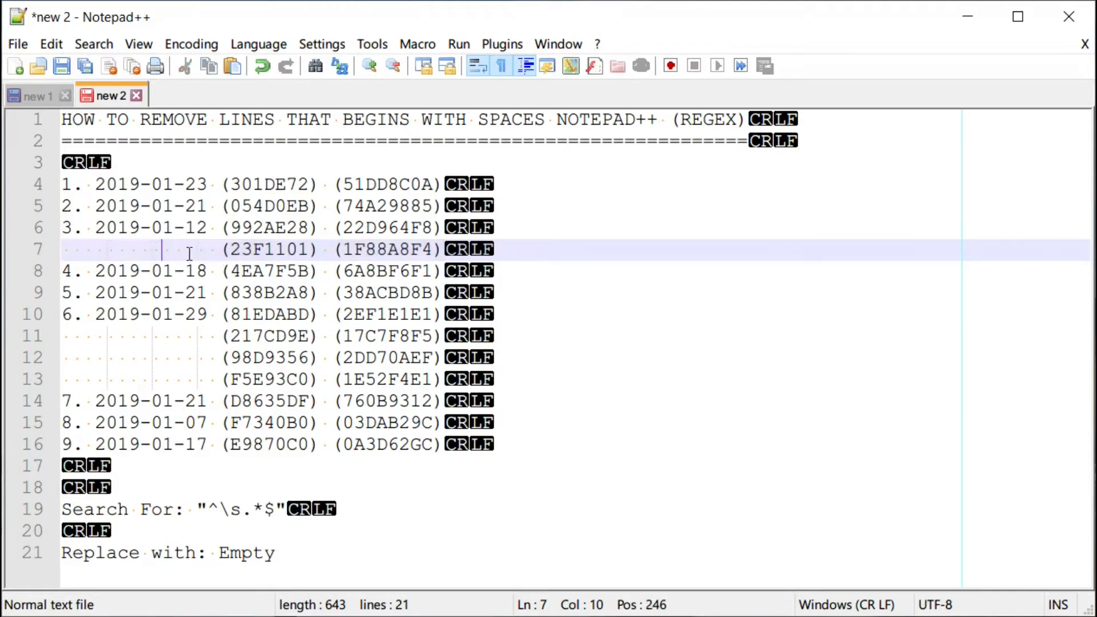
{"action": "key", "text": "ctrl+z"}
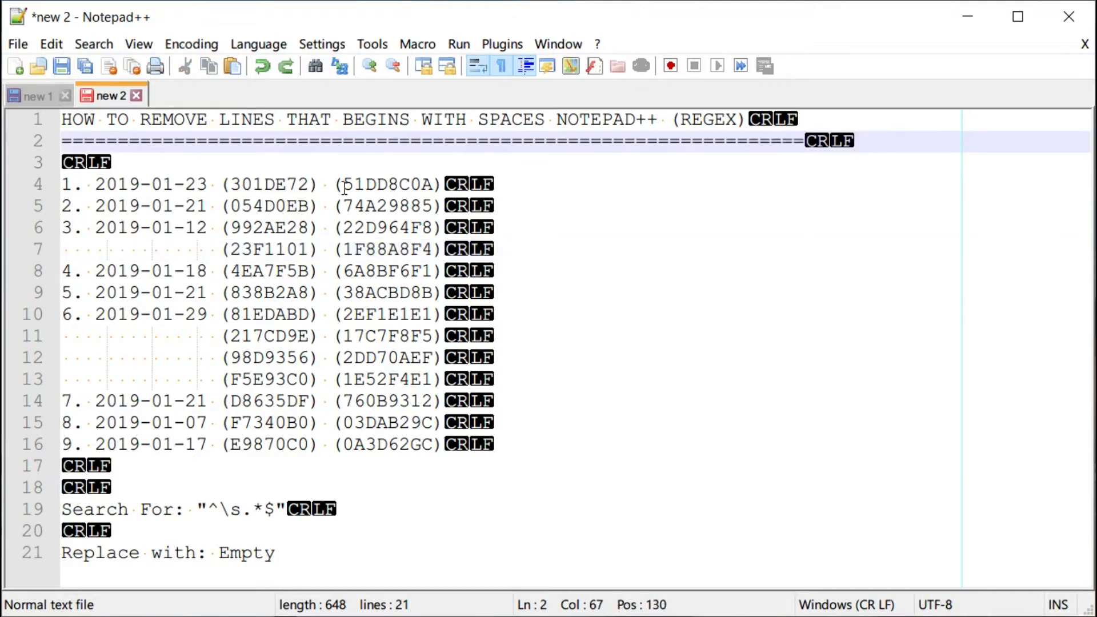
{"action": "left_click", "coordinate": [581, 248]}
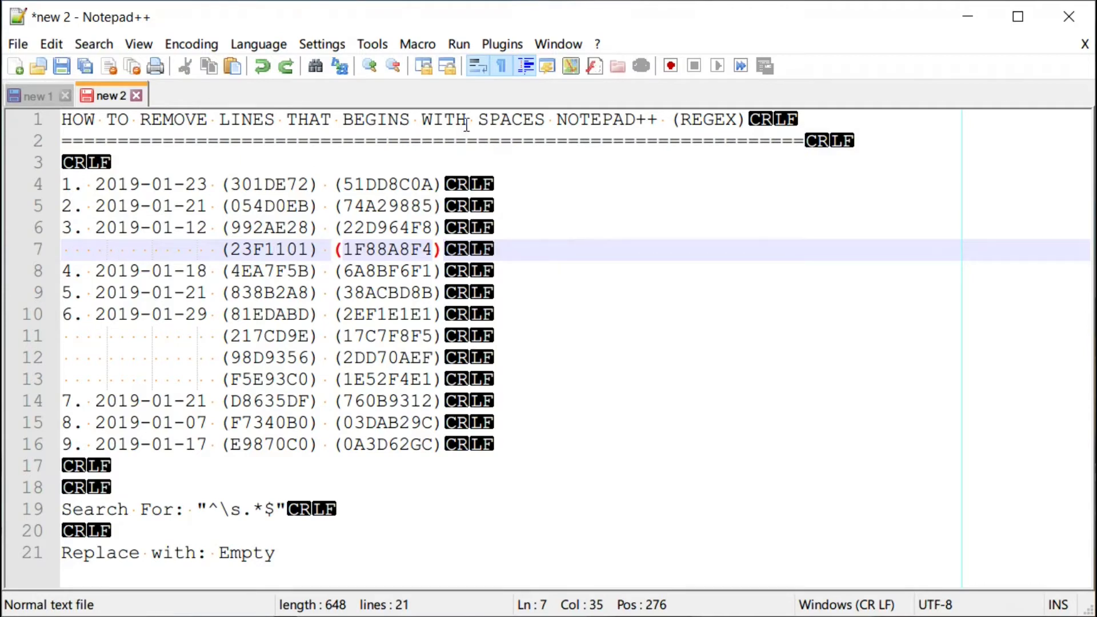
{"action": "left_click", "coordinate": [507, 67]}
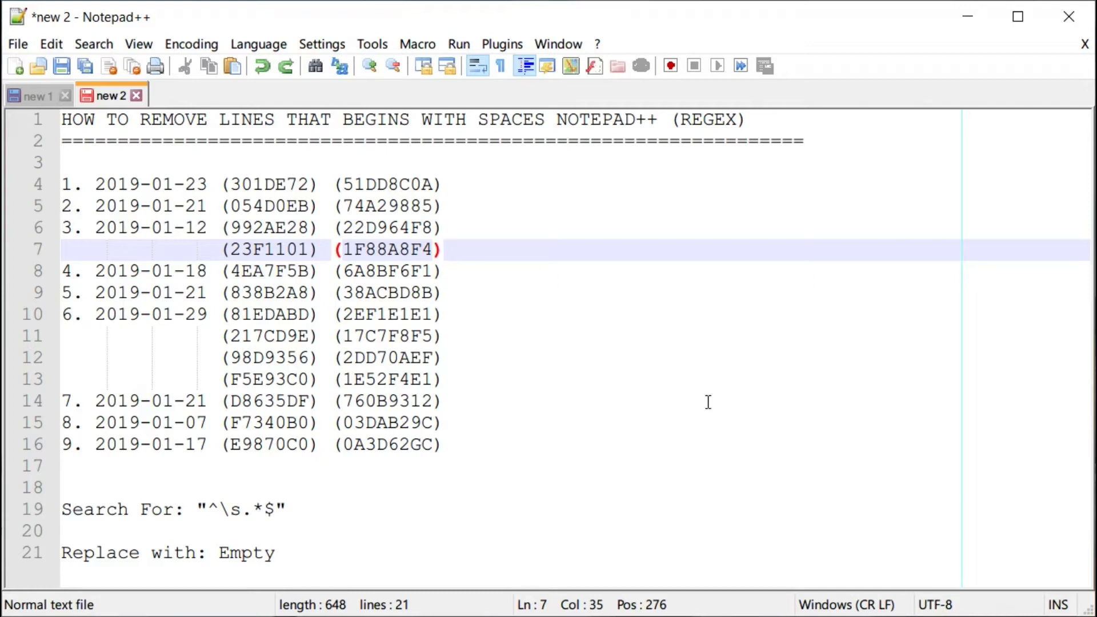
Open Search > Replace, move it aside, and clear the old Find what expression.
{"action": "left_click", "coordinate": [104, 43]}
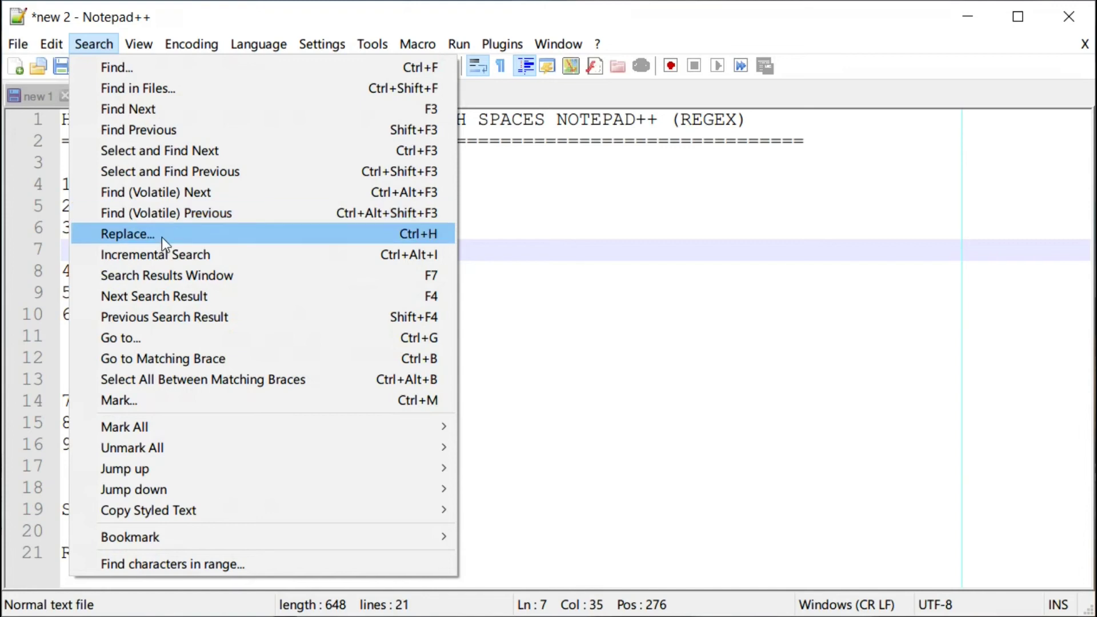
{"action": "left_click", "coordinate": [163, 237]}
{"action": "left_click_drag", "start_coordinate": [676, 197], "coordinate": [754, 167]}
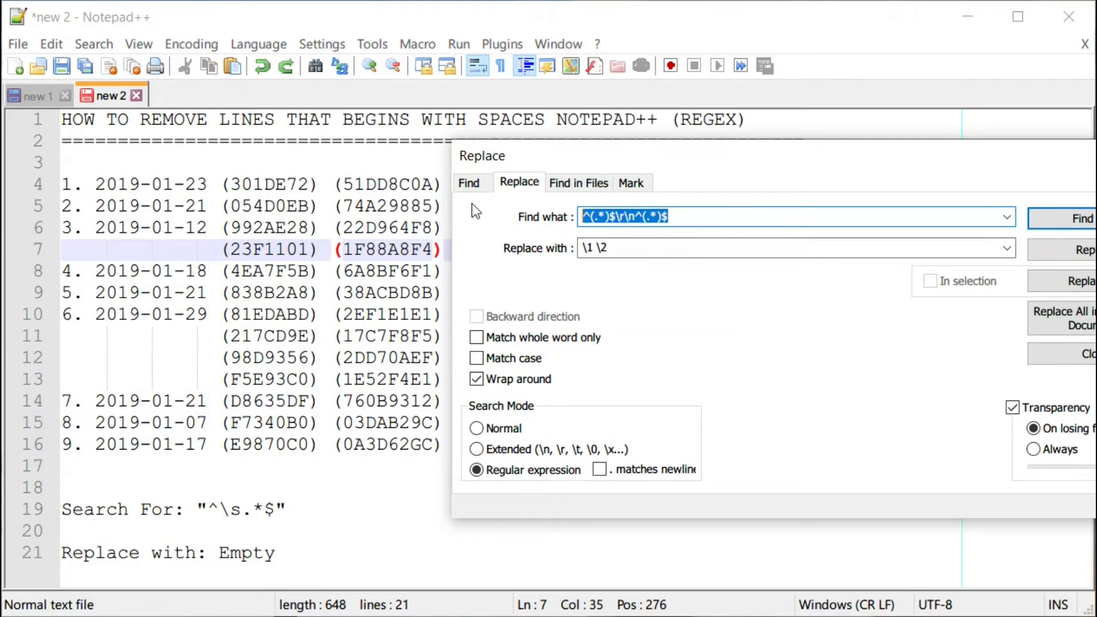
{"action": "key", "text": "Delete"}
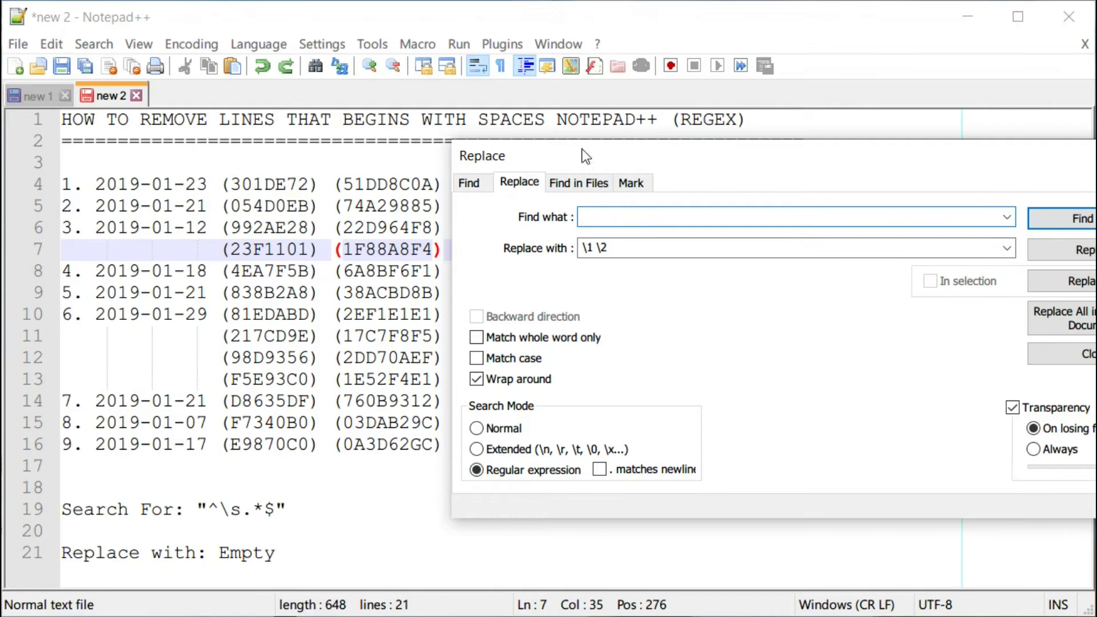
{"action": "left_click_drag", "start_coordinate": [582, 148], "coordinate": [606, 159]}
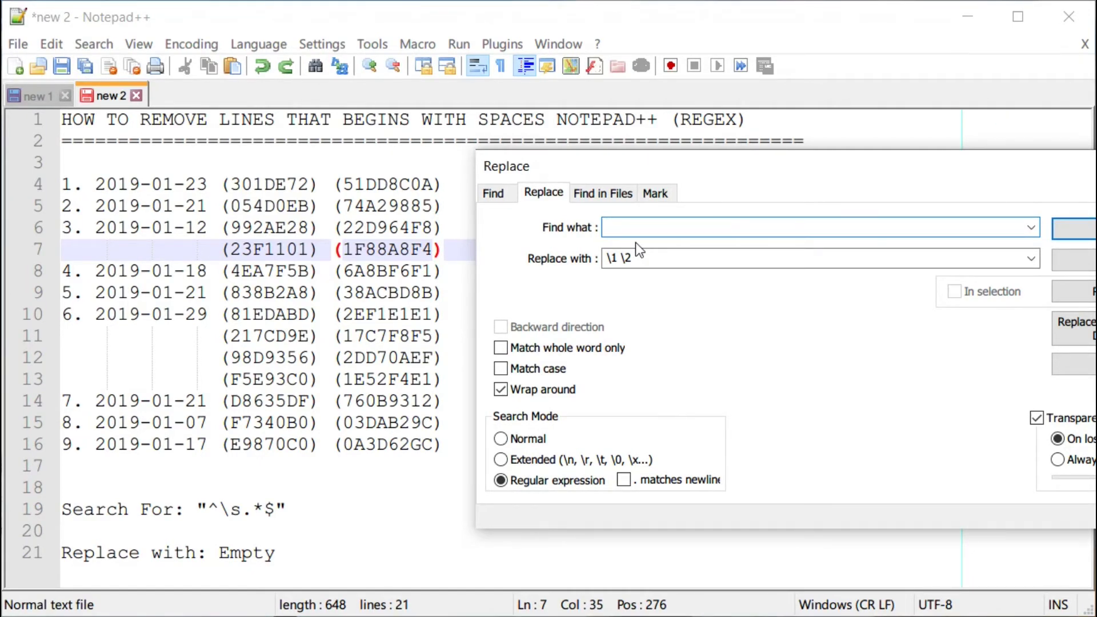
{"action": "type", "text": "^\\"}
{"action": "type", "text": "s"}
{"action": "type", "text": "."}
{"action": "type", "text": "*"}
{"action": "type", "text": "$"}
Delete the '\1 \2' text so the Replace with field is empty.
{"action": "left_click_drag", "start_coordinate": [676, 263], "coordinate": [532, 264]}
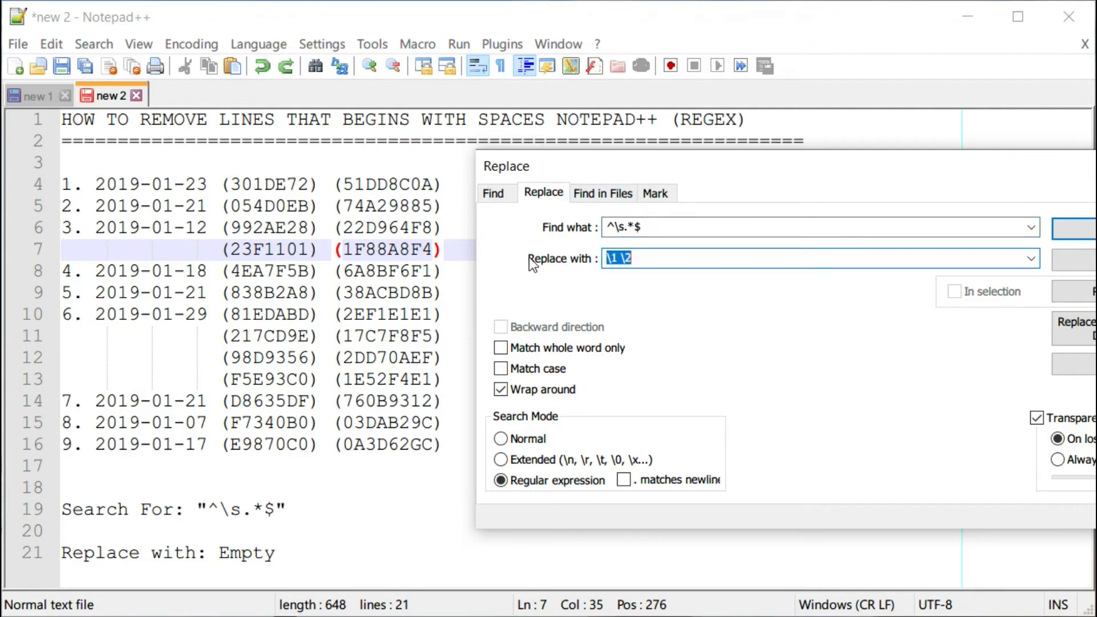
{"action": "key", "text": "Delete"}
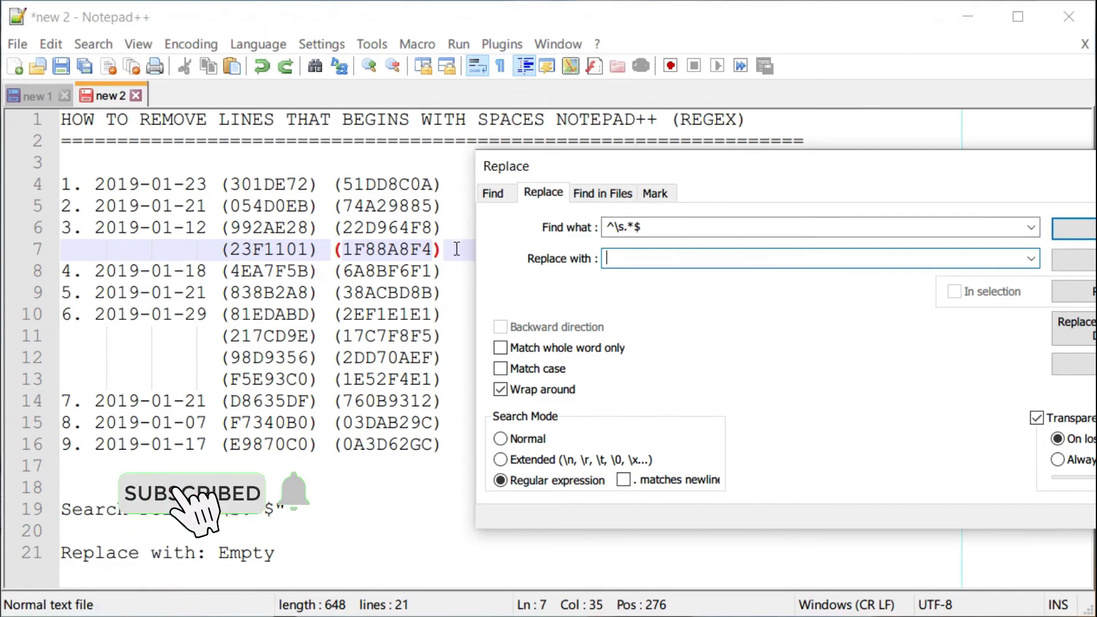
{"action": "mouse_move", "coordinate": [889, 161]}
{"action": "left_mouse_down"}
{"action": "mouse_move", "coordinate": [871, 151]}
{"action": "mouse_move", "coordinate": [759, 251]}
{"action": "mouse_move", "coordinate": [827, 153]}
{"action": "left_mouse_up"}
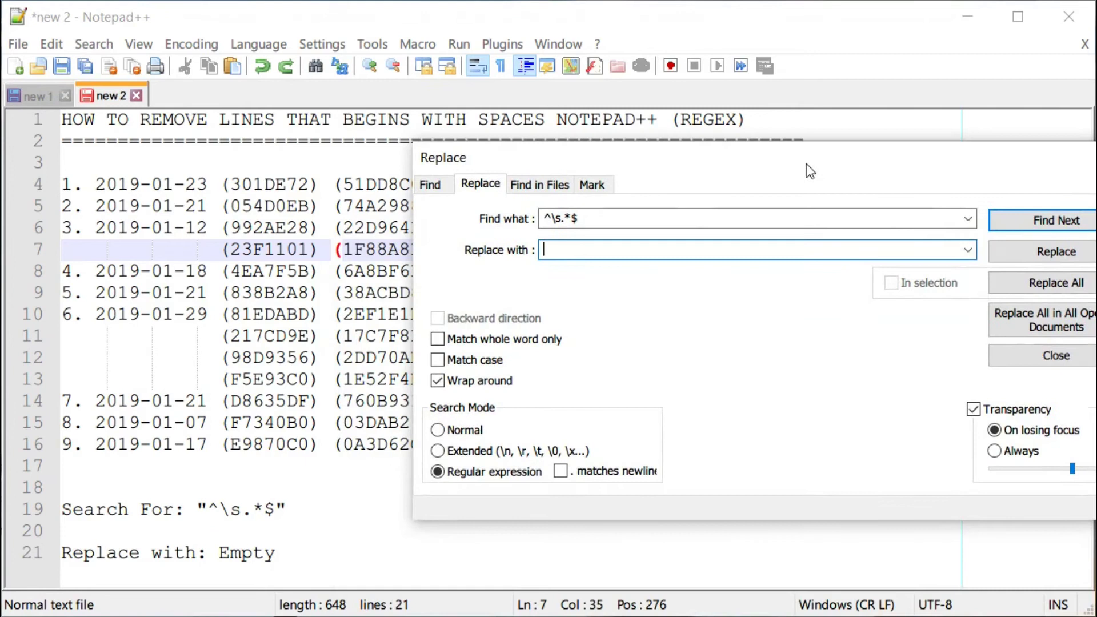
Step through the space-indented matches with Find Next, ending back on line 7.
{"action": "left_click", "coordinate": [1043, 225]}
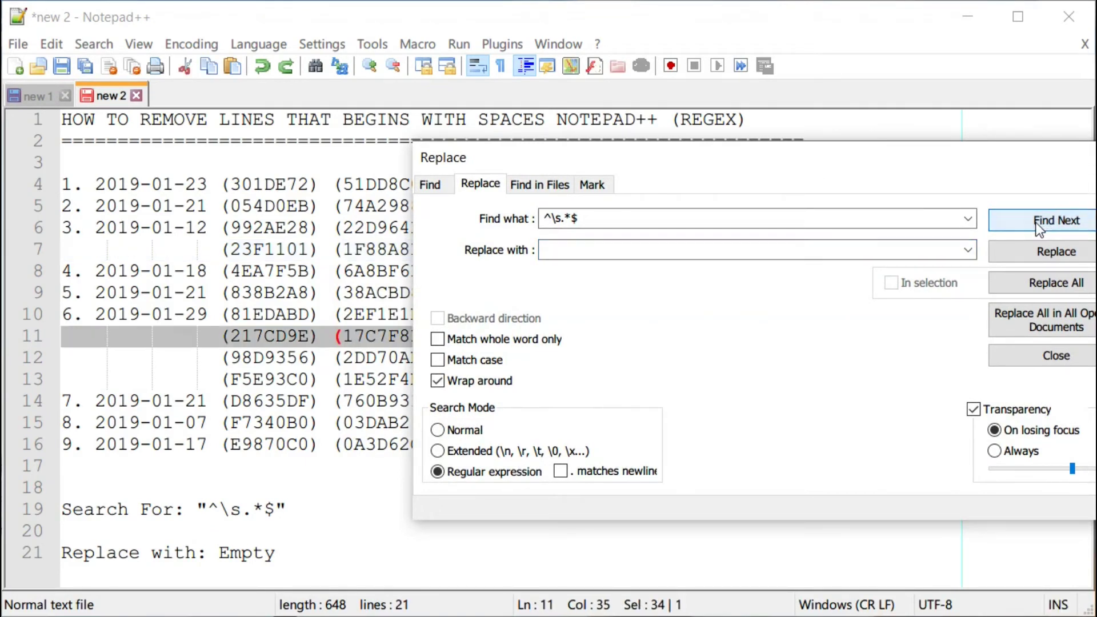
{"action": "left_click", "coordinate": [1041, 225]}
{"action": "left_click", "coordinate": [1037, 225]}
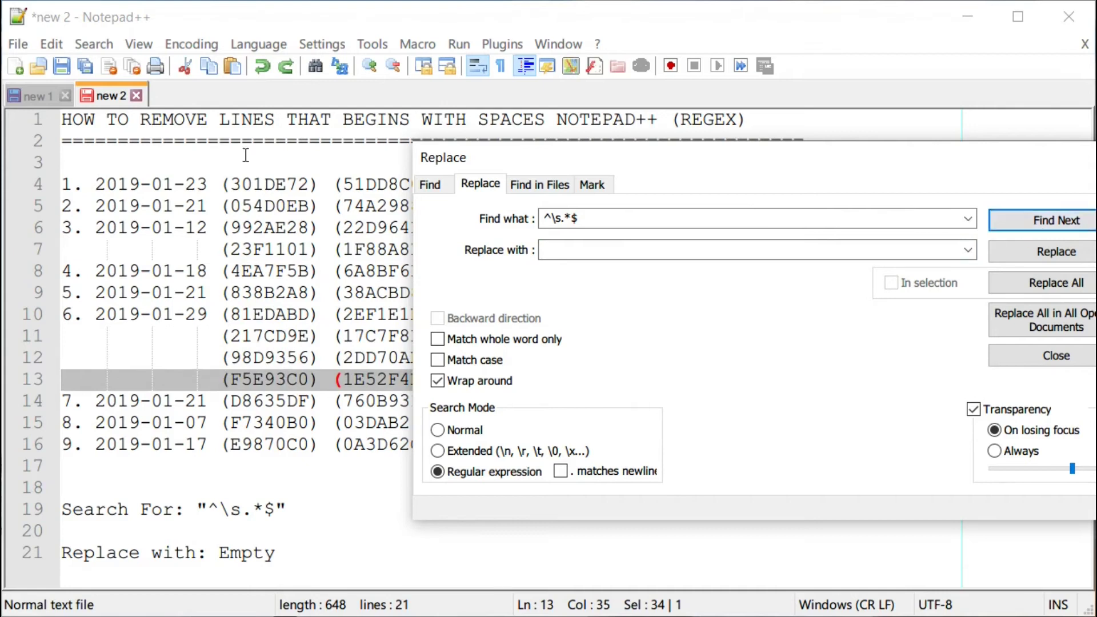
{"action": "left_click", "coordinate": [1034, 223]}
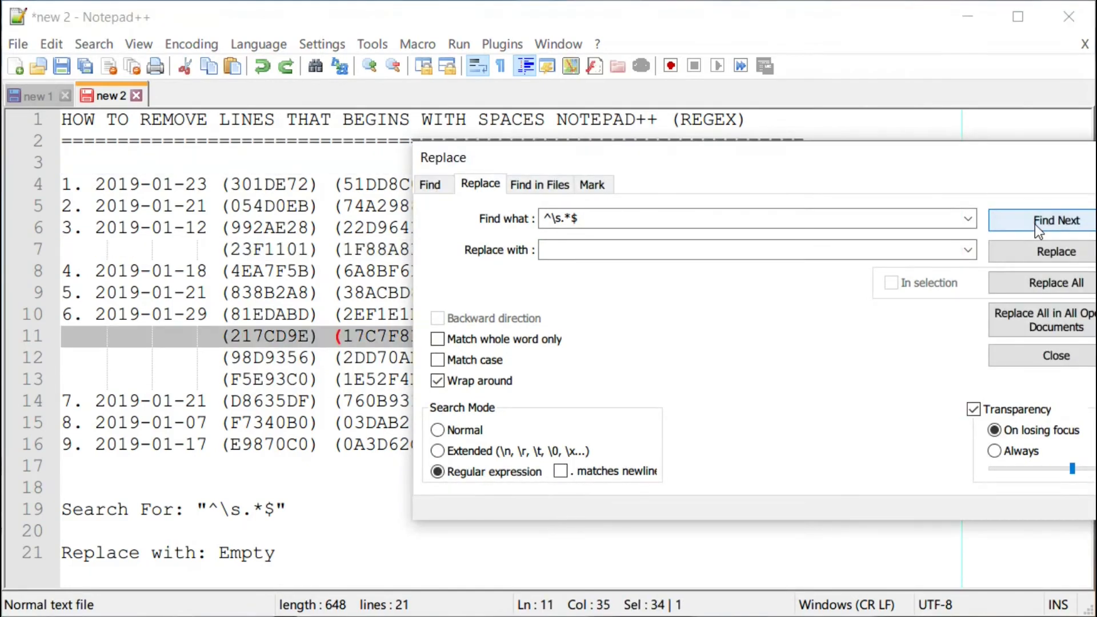
{"action": "left_click", "coordinate": [1034, 223]}
{"action": "left_click", "coordinate": [1034, 223]}
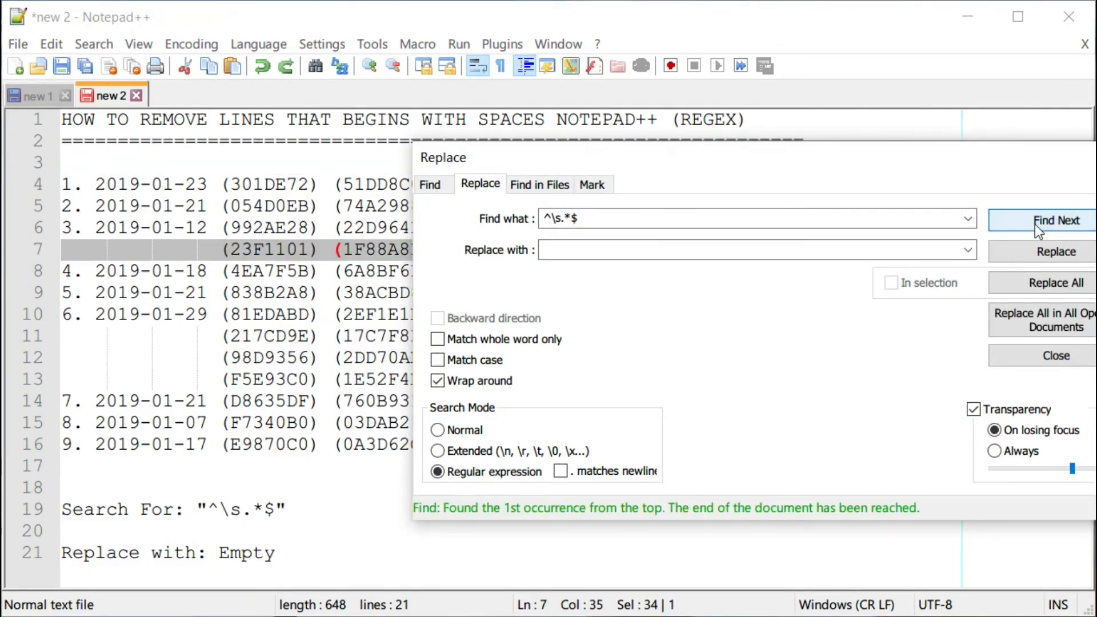
Replace the indented lines from line 7 through line 13 with nothing, then close the dialog.
{"action": "left_click", "coordinate": [1045, 251]}
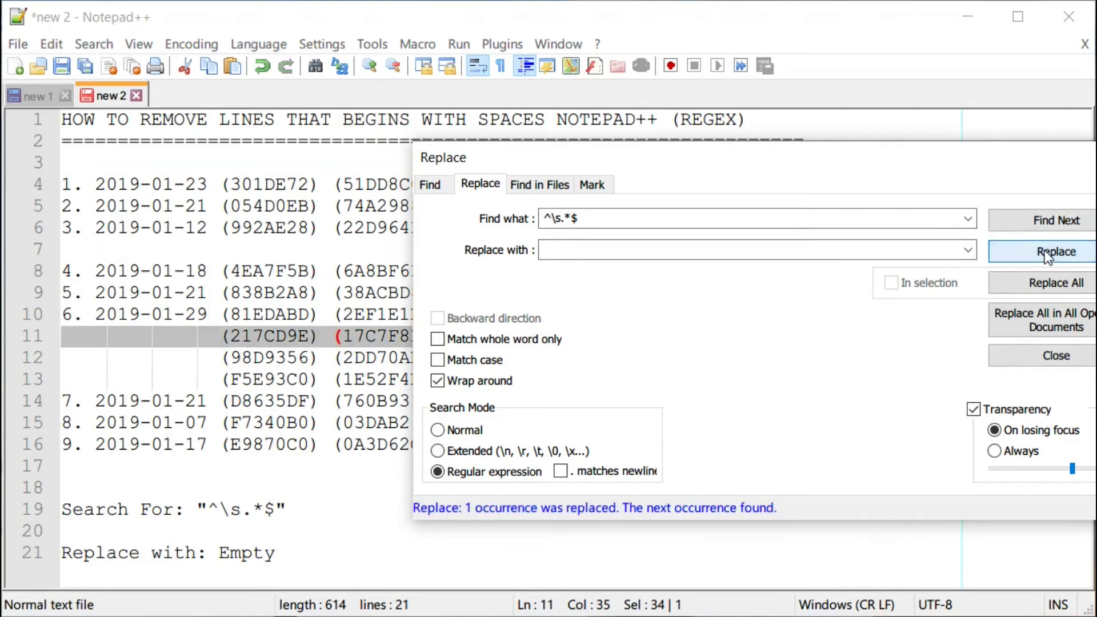
{"action": "left_click", "coordinate": [1045, 250]}
{"action": "left_click", "coordinate": [1045, 251]}
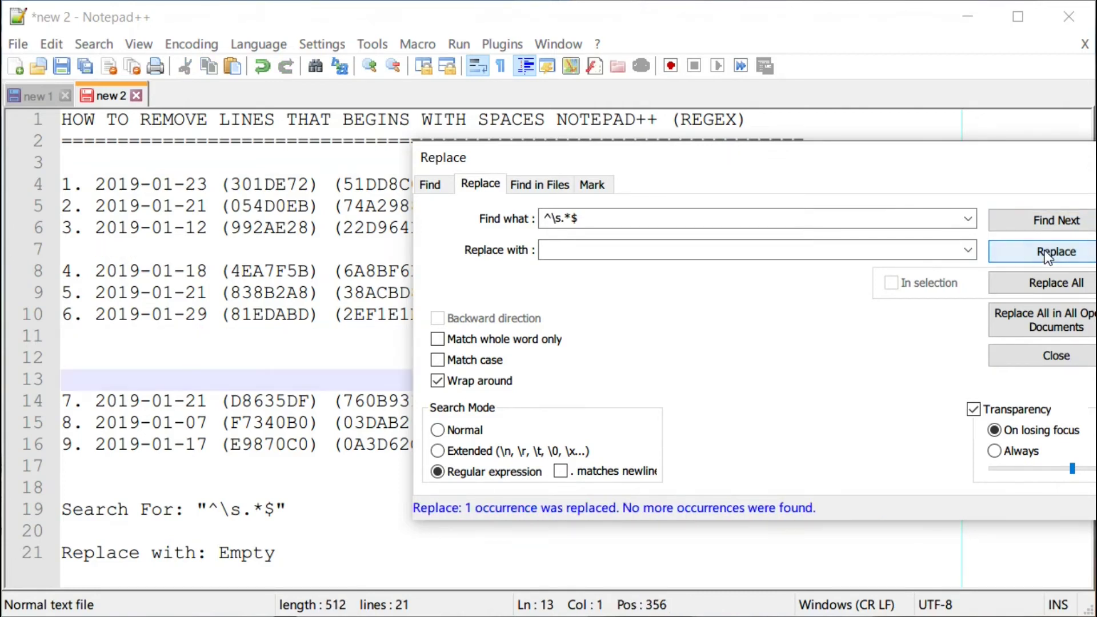
{"action": "left_click", "coordinate": [1055, 355]}
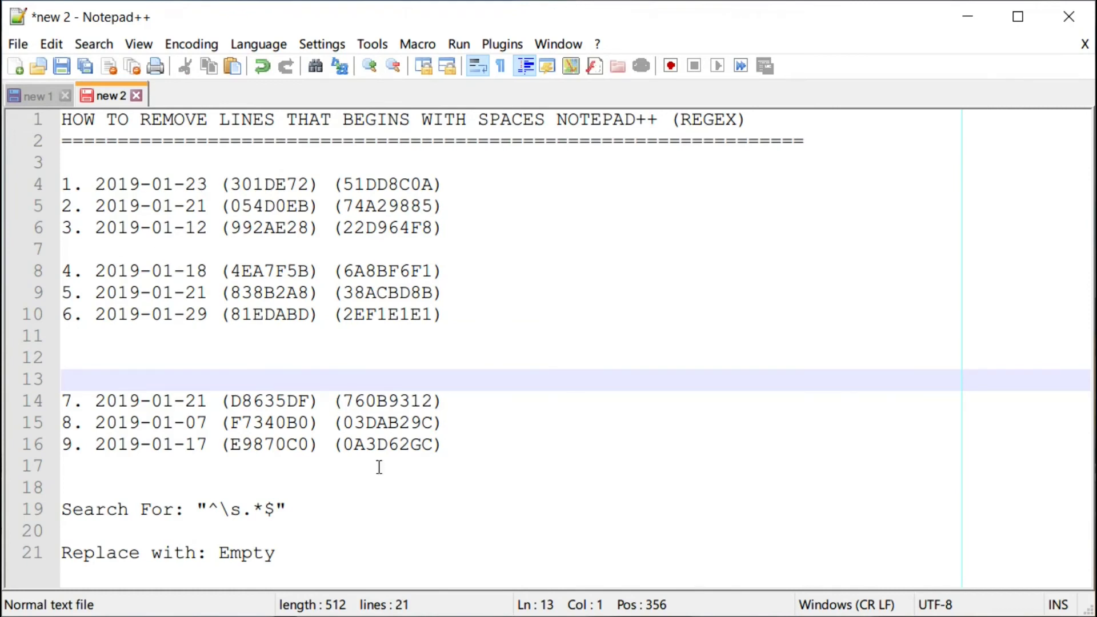
Select lines 4–16 and apply Edit > Line Operations > Remove Empty Lines.
{"action": "left_click", "coordinate": [448, 449]}
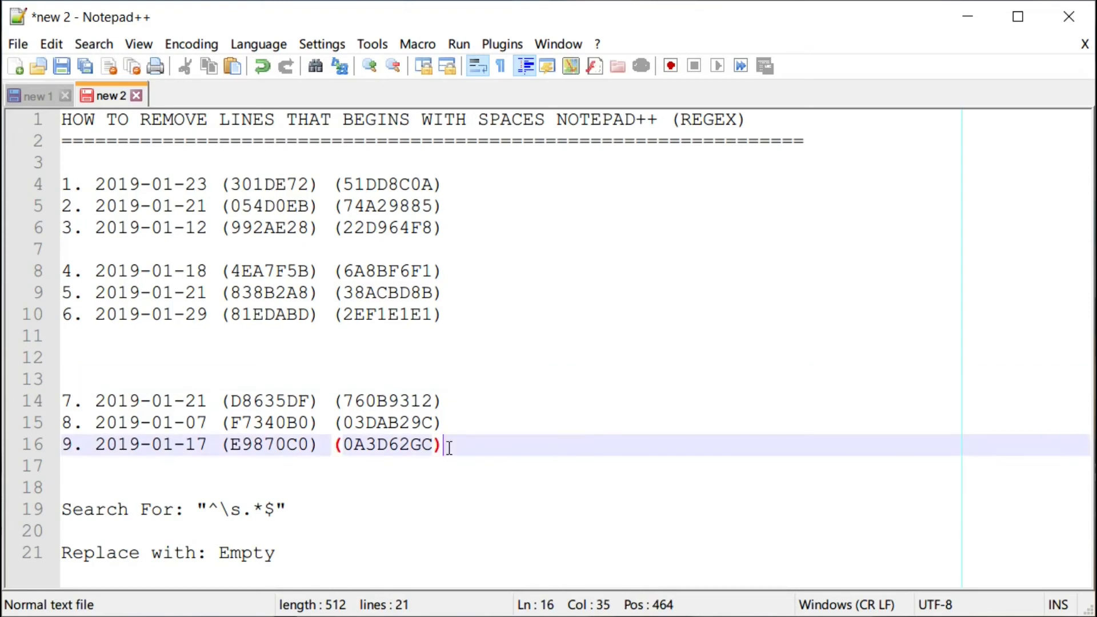
{"action": "left_click_drag", "start_coordinate": [449, 448], "coordinate": [55, 189]}
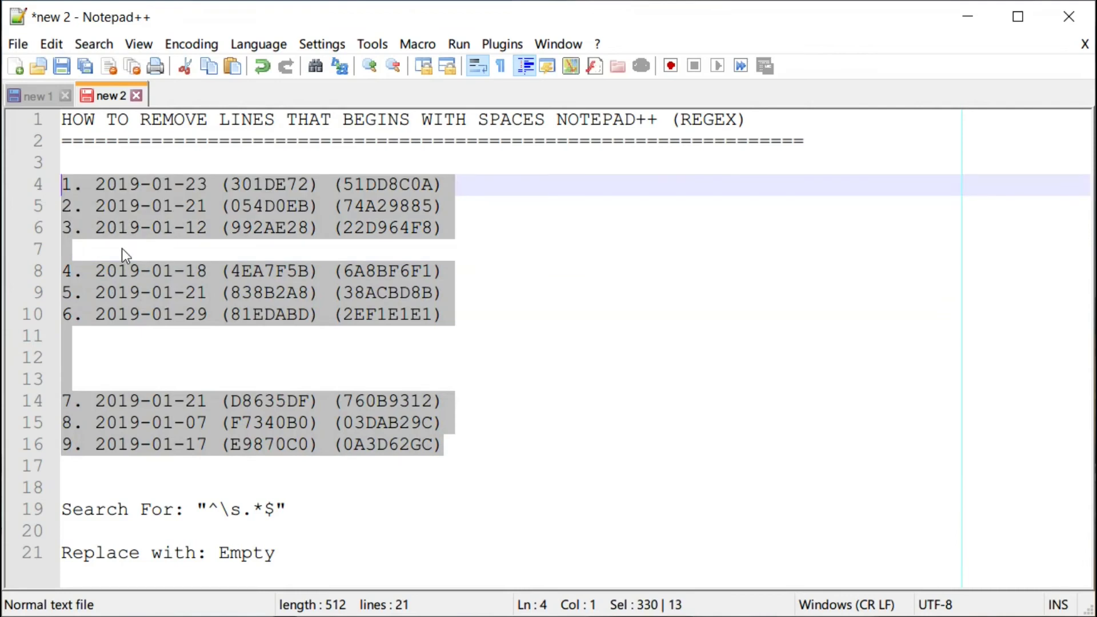
{"action": "left_click", "coordinate": [593, 368]}
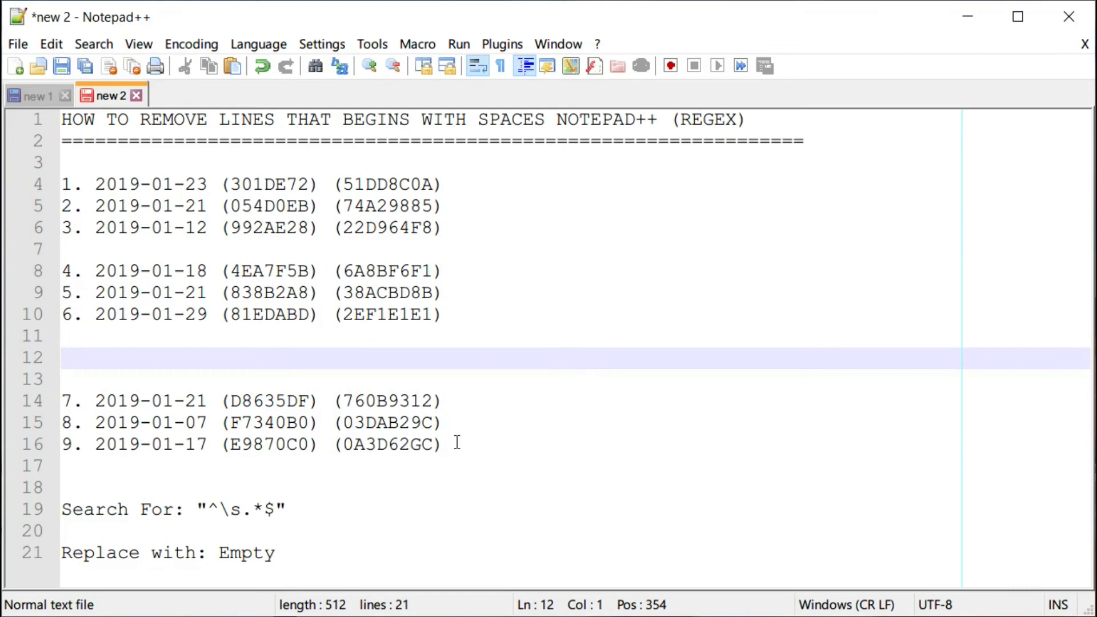
{"action": "left_click_drag", "start_coordinate": [457, 442], "coordinate": [65, 188]}
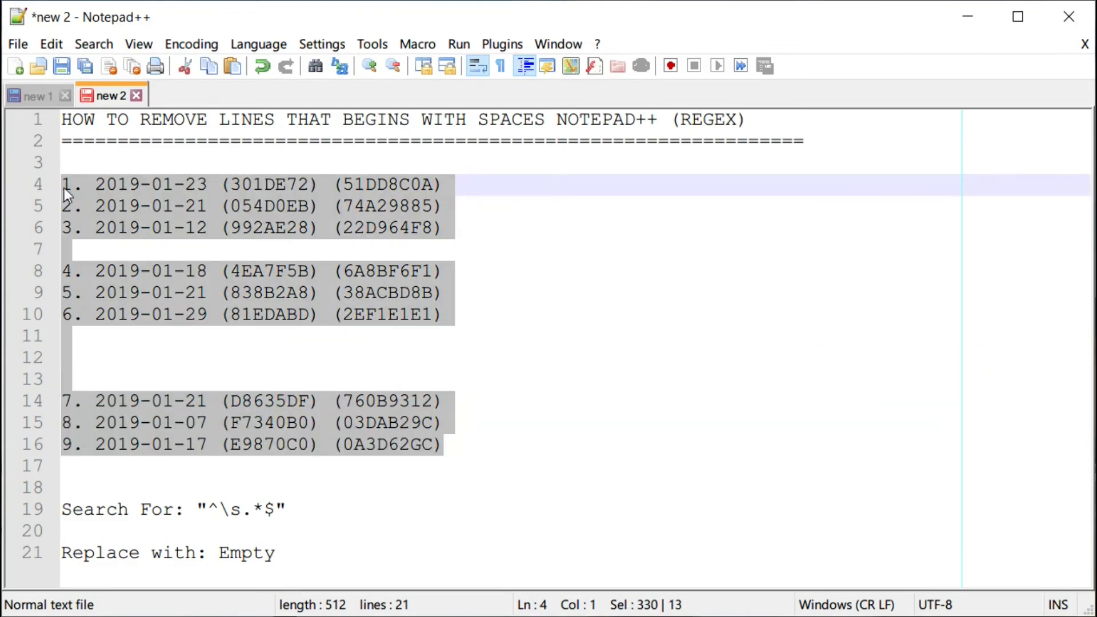
{"action": "left_click", "coordinate": [56, 41]}
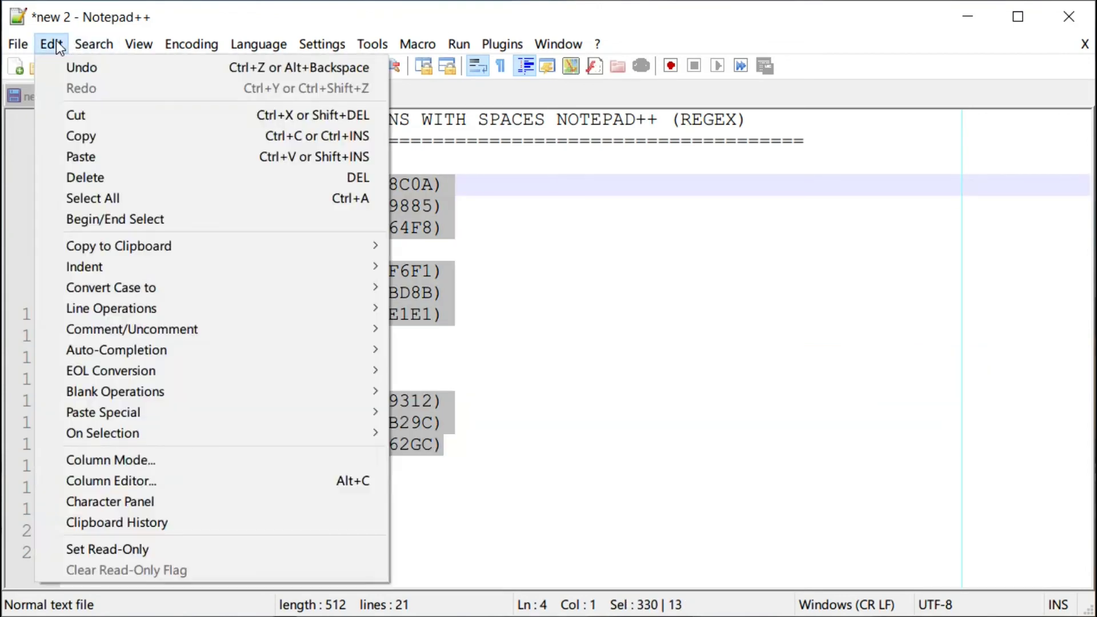
{"action": "mouse_move", "coordinate": [112, 308]}
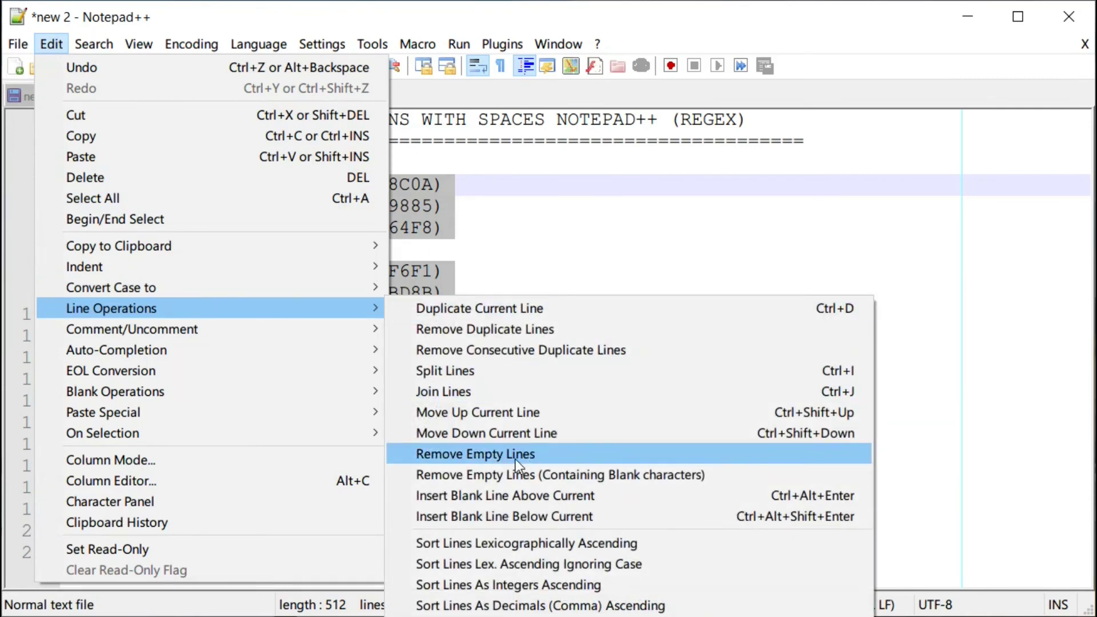
{"action": "left_click", "coordinate": [534, 454]}
{"action": "left_click", "coordinate": [502, 399]}
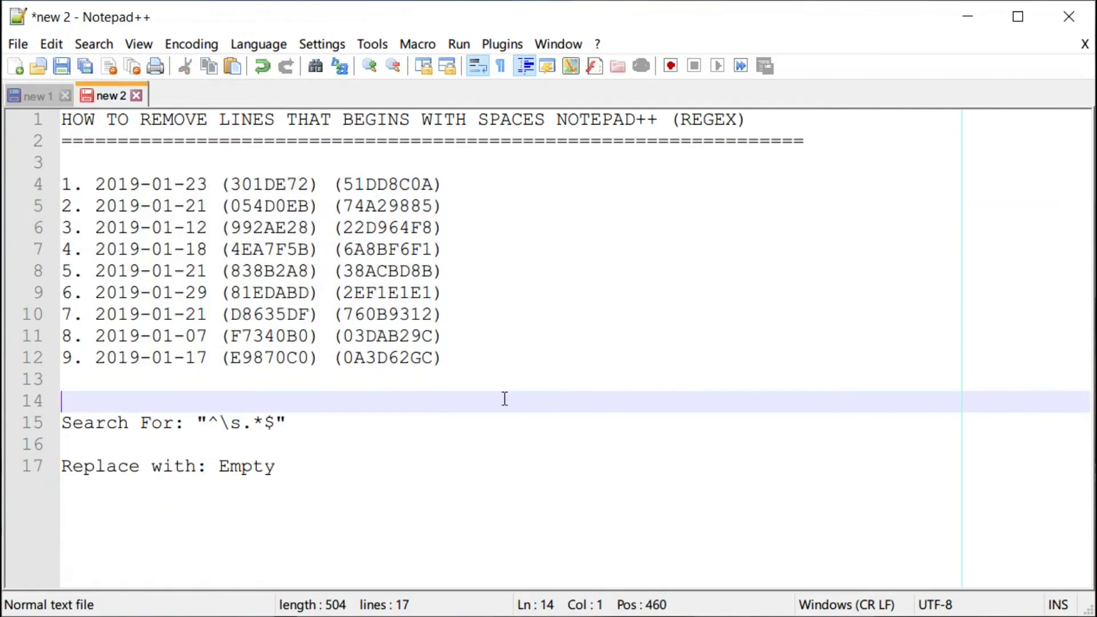
{"action": "mouse_move", "coordinate": [442, 358]}
{"action": "left_mouse_down"}
{"action": "mouse_move", "coordinate": [62, 162]}
{"action": "mouse_move", "coordinate": [6, 185]}
{"action": "left_mouse_up"}
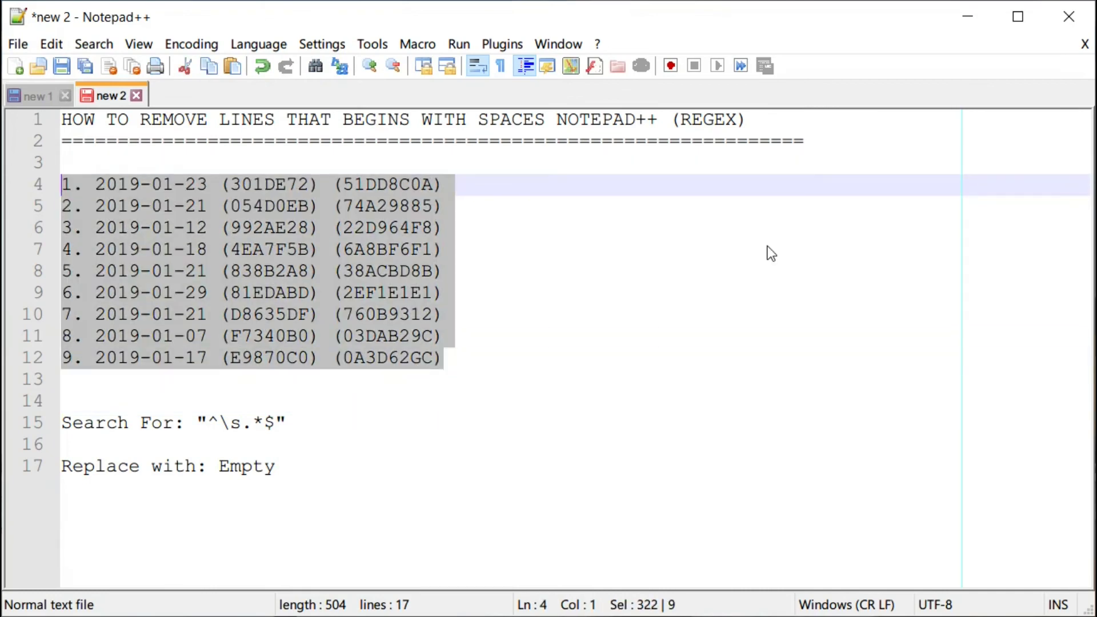